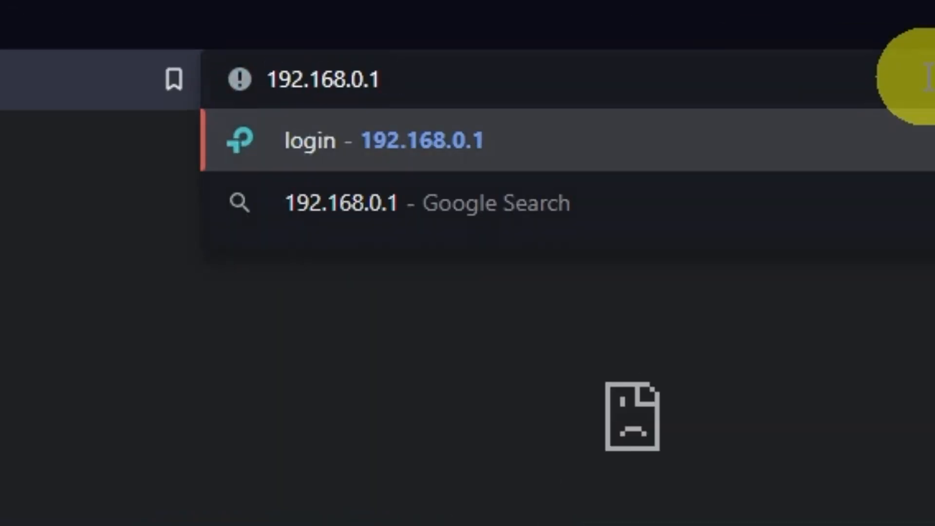
Load the router's admin page at 192.168.0.1 in the browser.
key(Return)
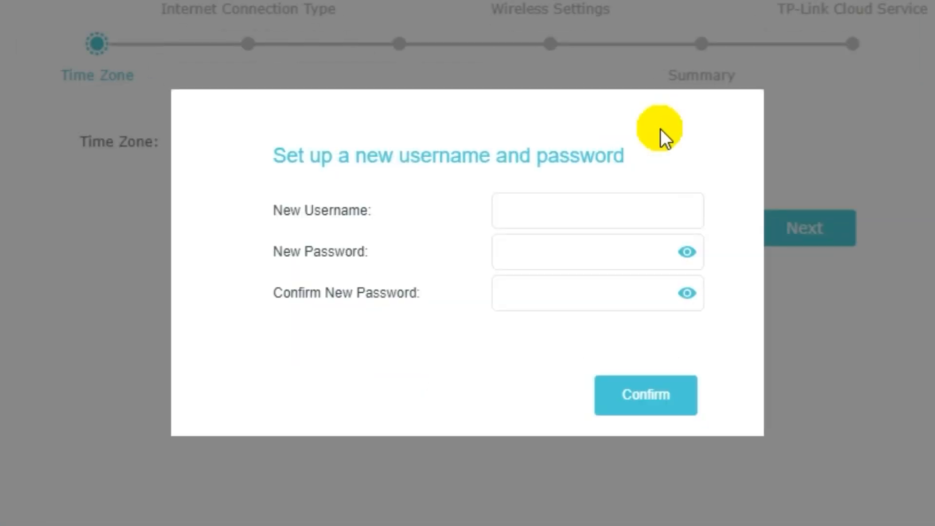
Enter a new admin username and password, confirm the password, and save the credentials.
click(582, 213)
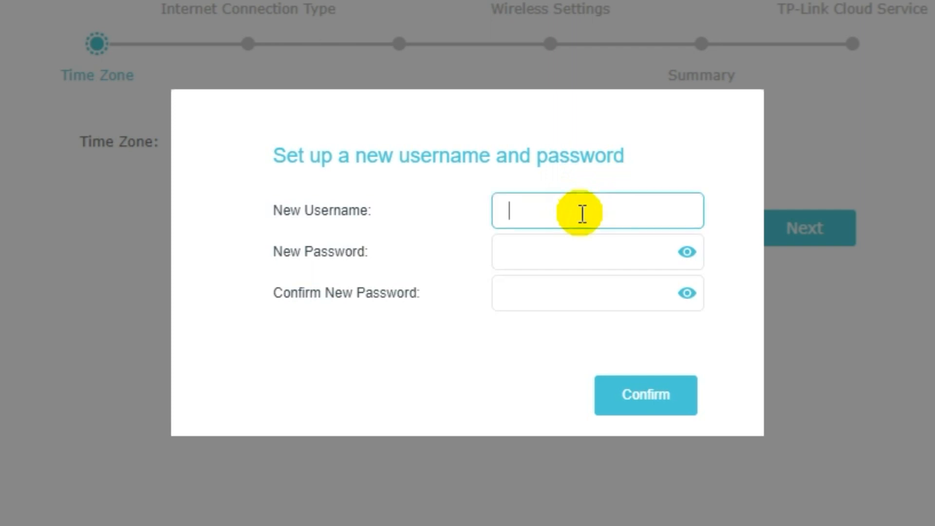
text(na)
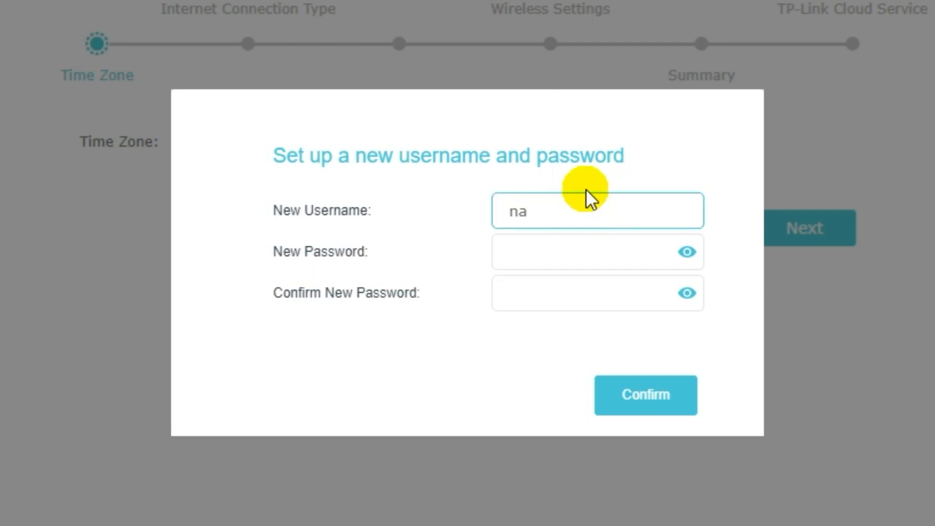
text(me)
click(567, 247)
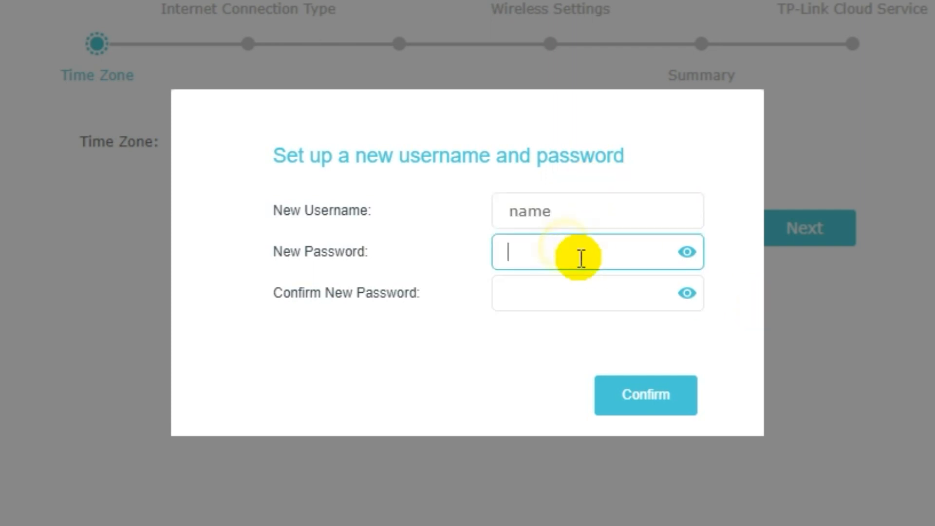
text(password)
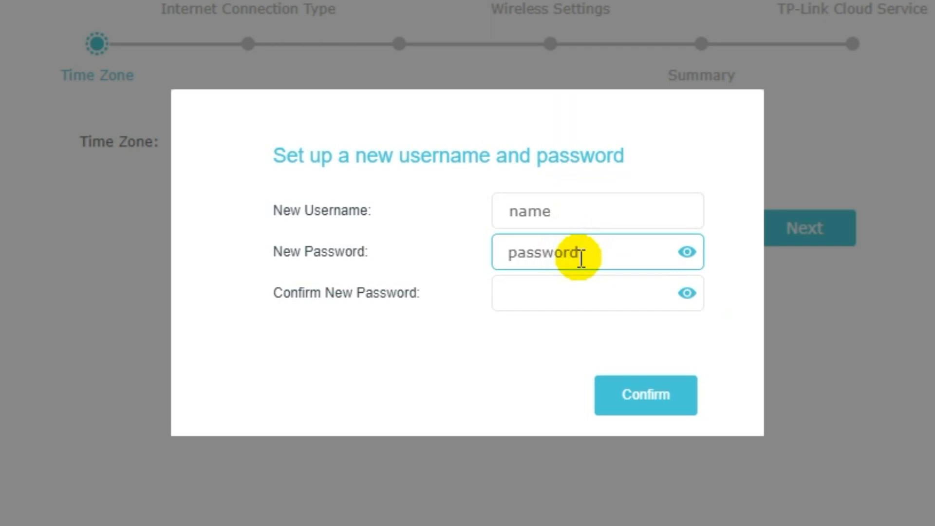
click(573, 290)
text(password)
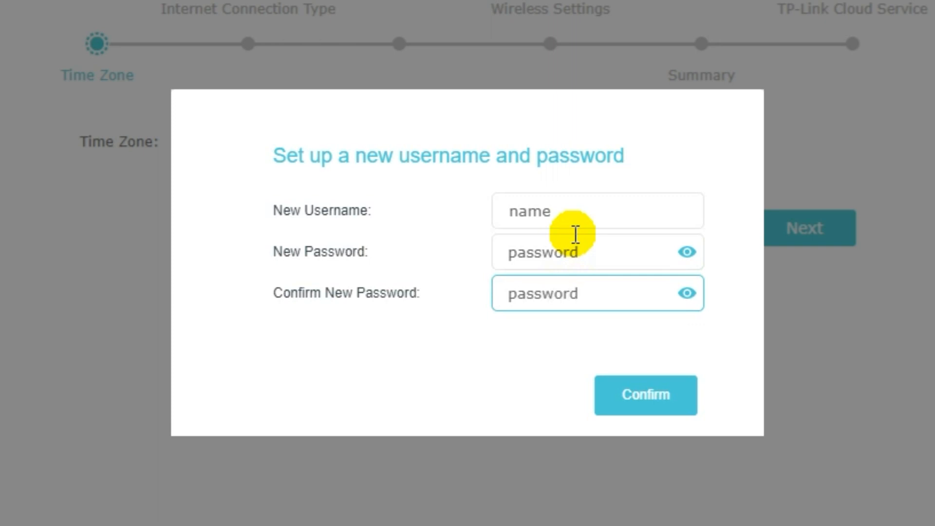
click(646, 407)
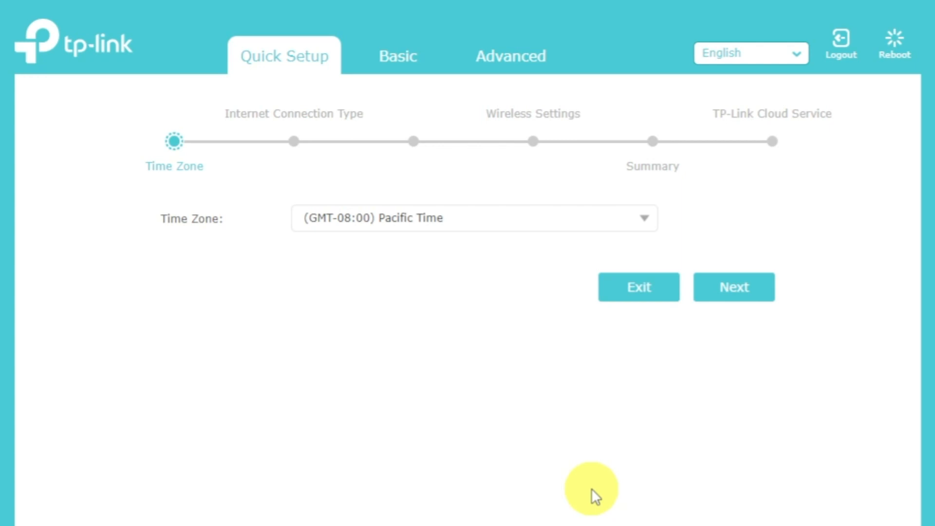
Keep the time zone at (GMT-08:00) Pacific Time and continue.
click(645, 220)
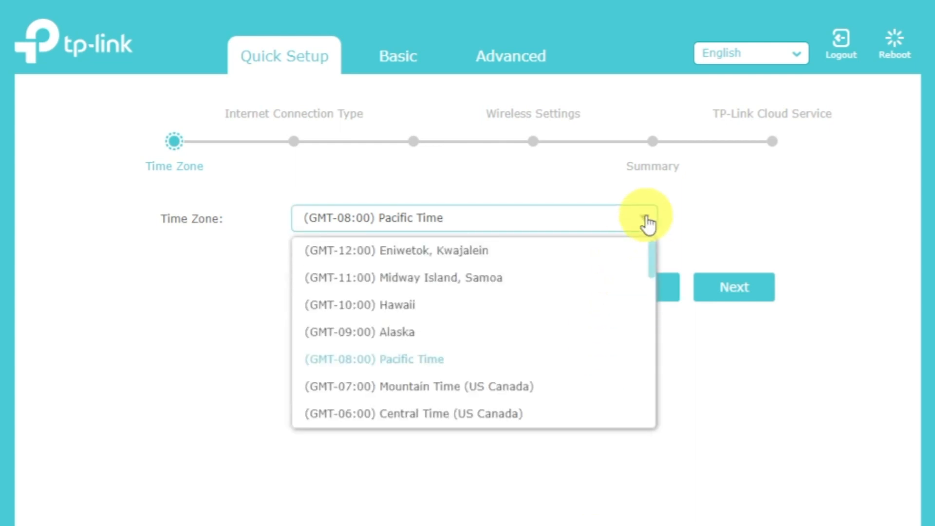
click(647, 223)
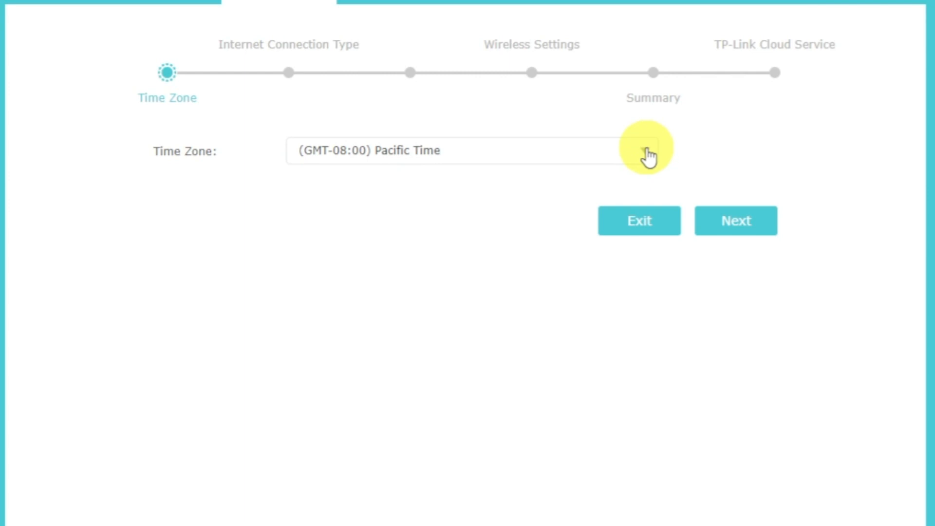
click(745, 216)
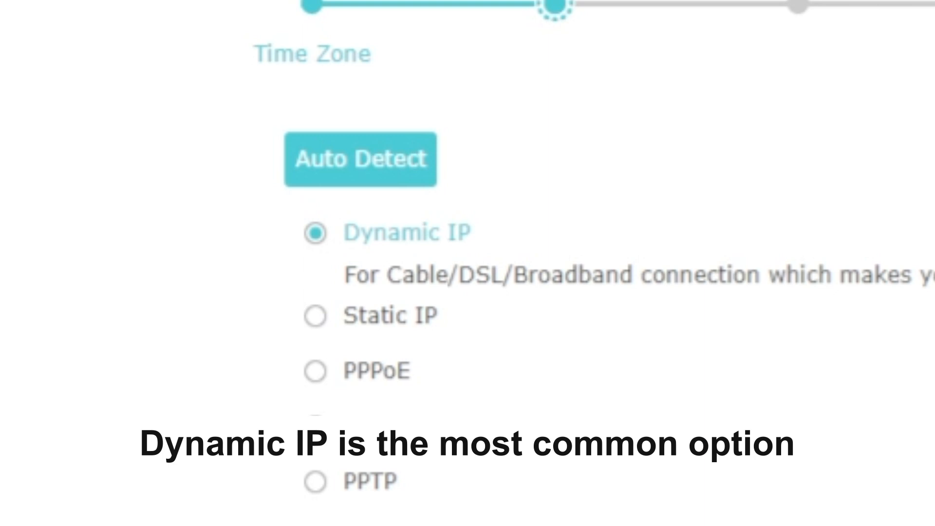
Auto-detect the connection as Dynamic IP and continue with Do NOT Clone MAC Address.
click(395, 166)
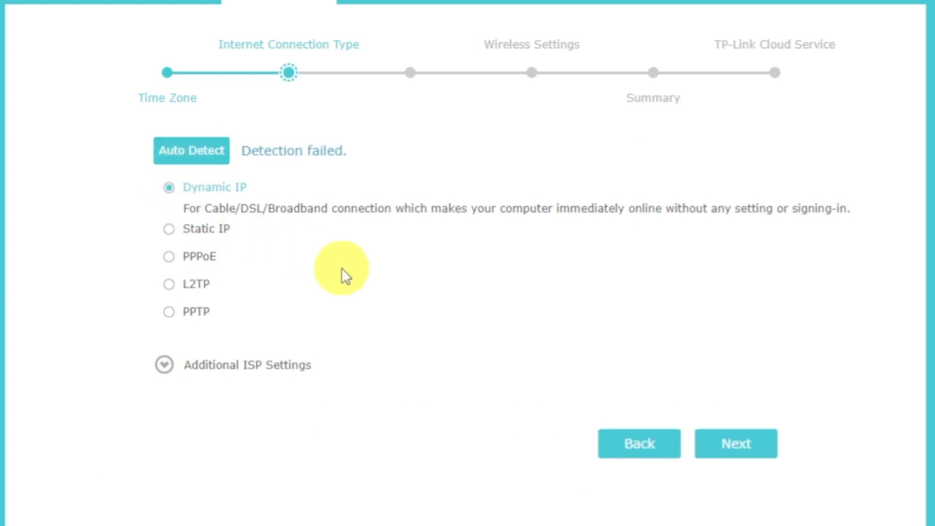
click(734, 445)
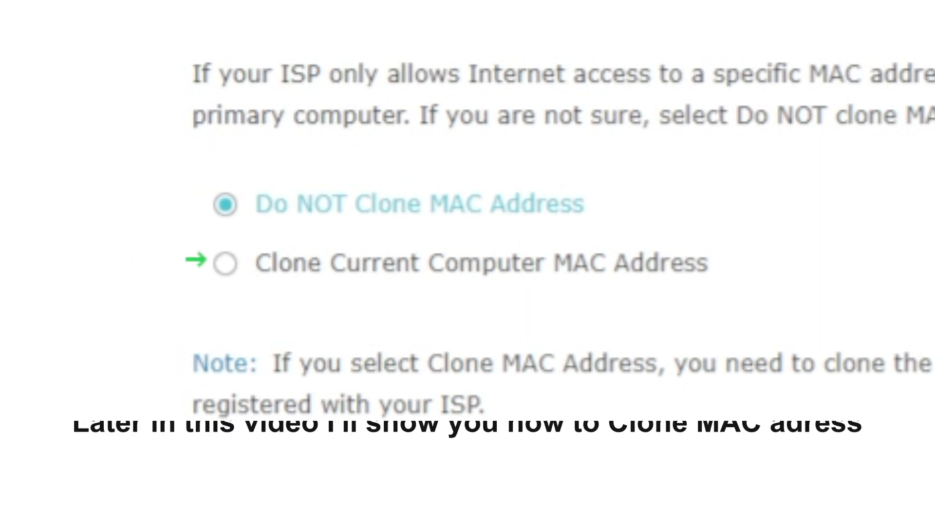
click(787, 402)
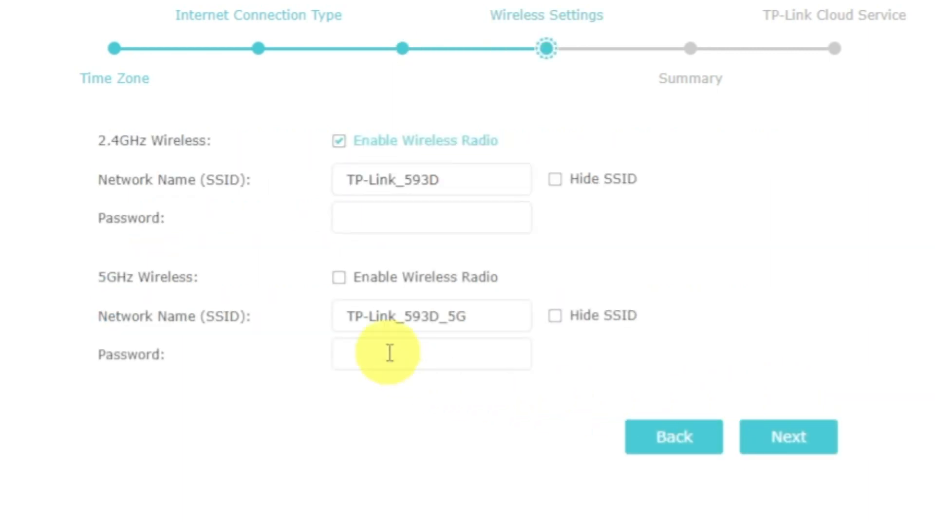
Enable the 5GHz radio and set a Wi-Fi password on both the 2.4GHz and 5GHz networks.
click(339, 281)
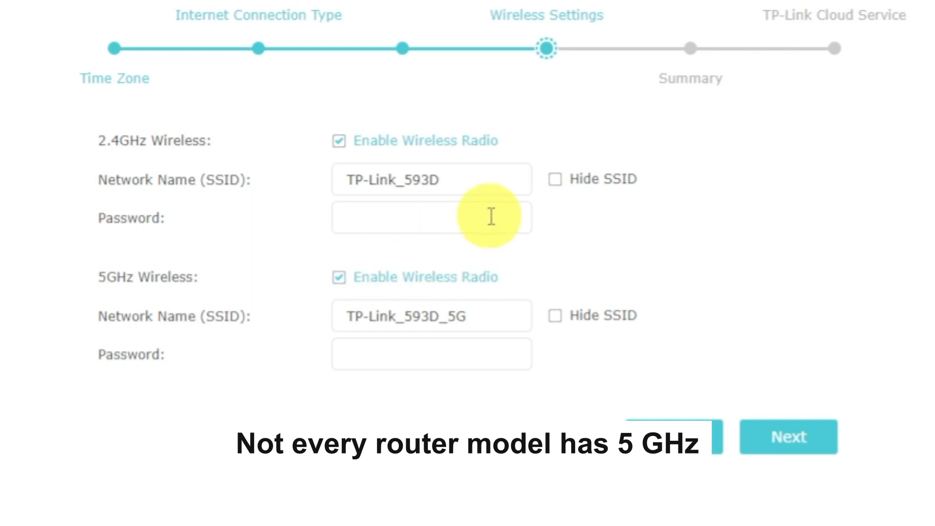
click(499, 176)
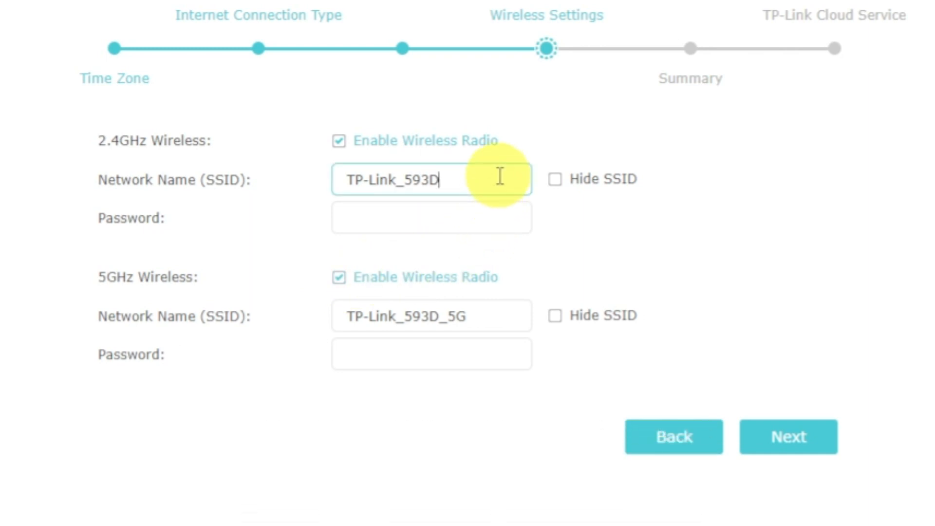
click(499, 217)
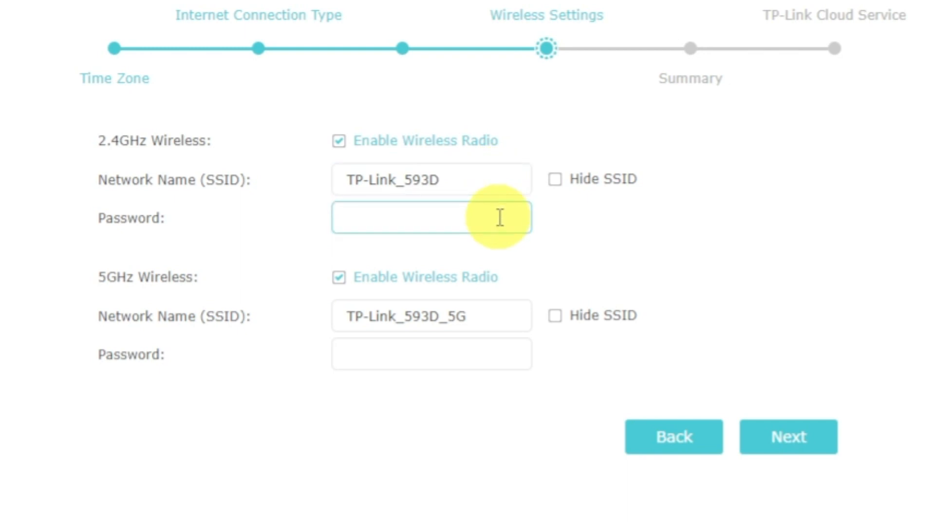
text(12345678)
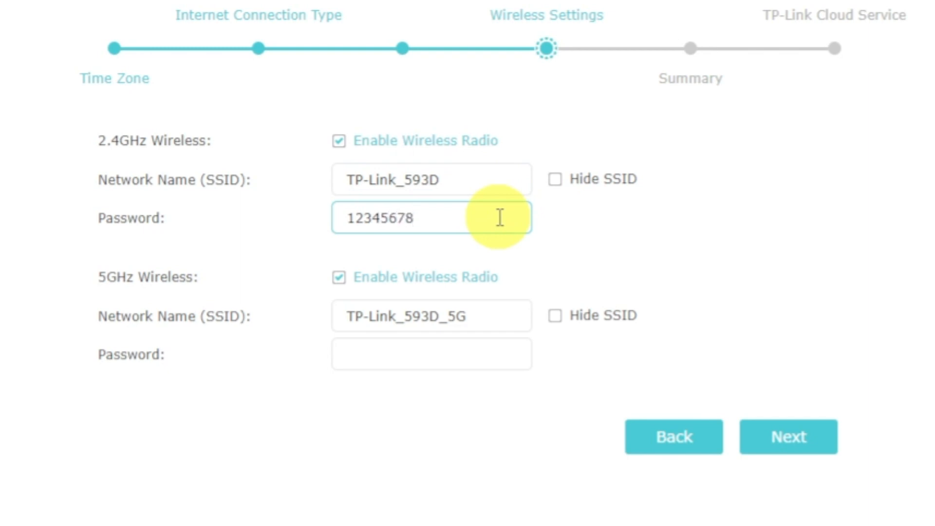
click(492, 354)
text(1)
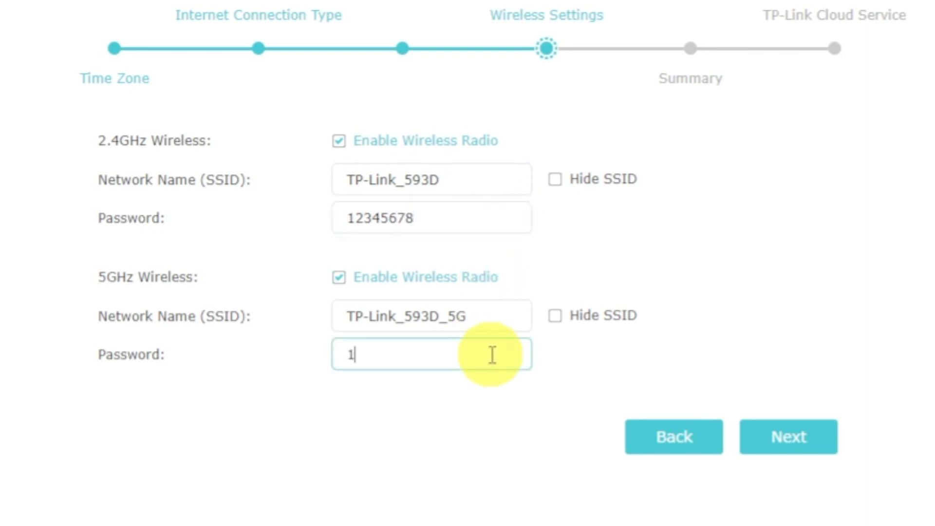
text(2345678)
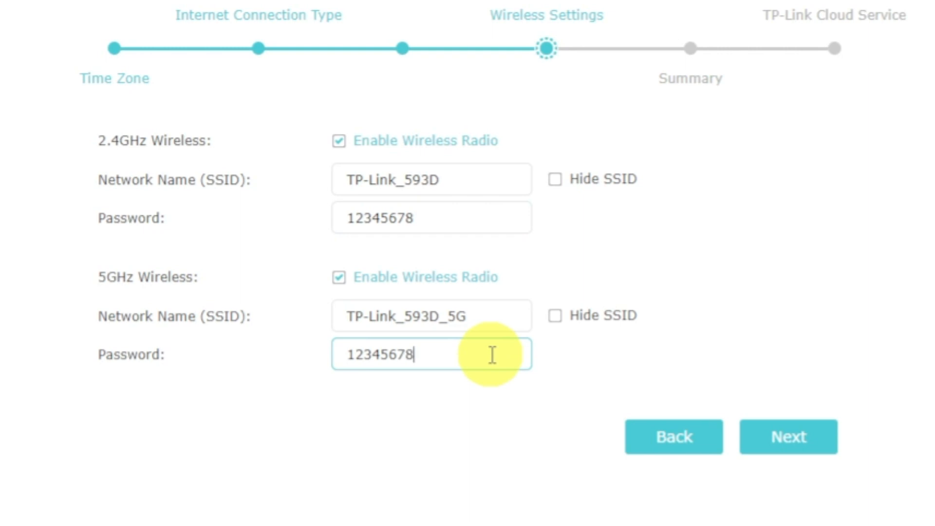
click(768, 439)
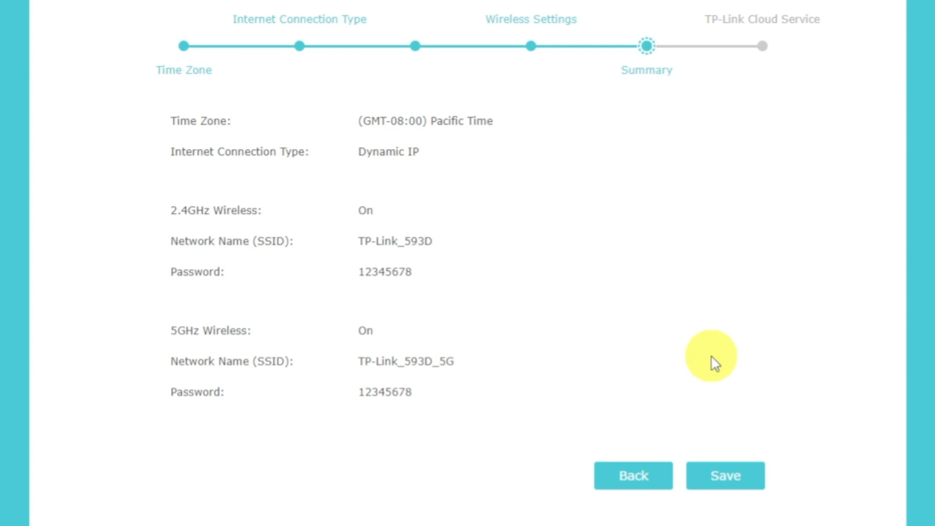
Save the Summary settings, choose Log In Later for the TP-Link ID, and click Finish.
click(738, 484)
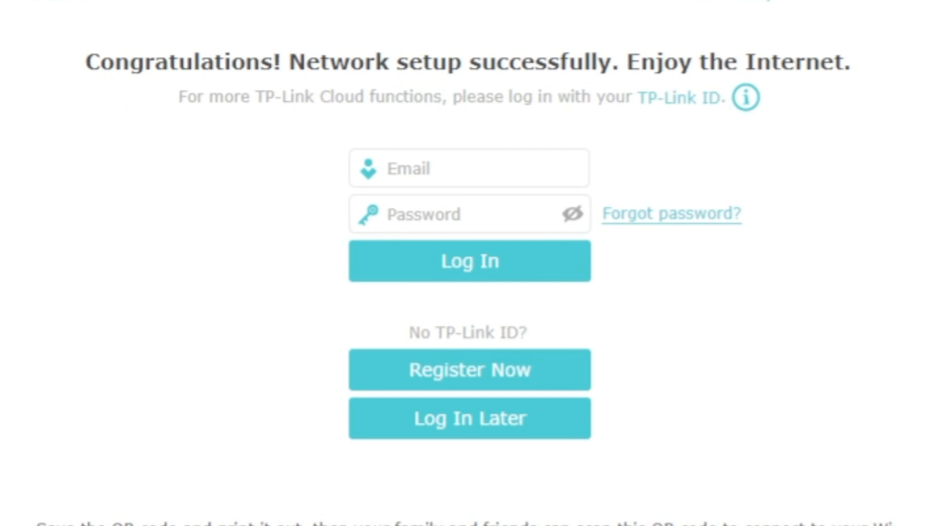
click(539, 420)
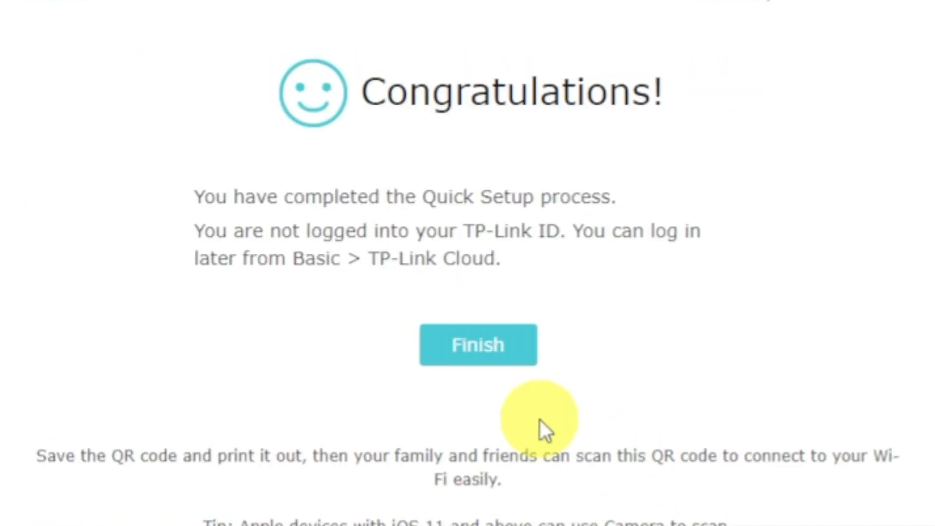
click(475, 353)
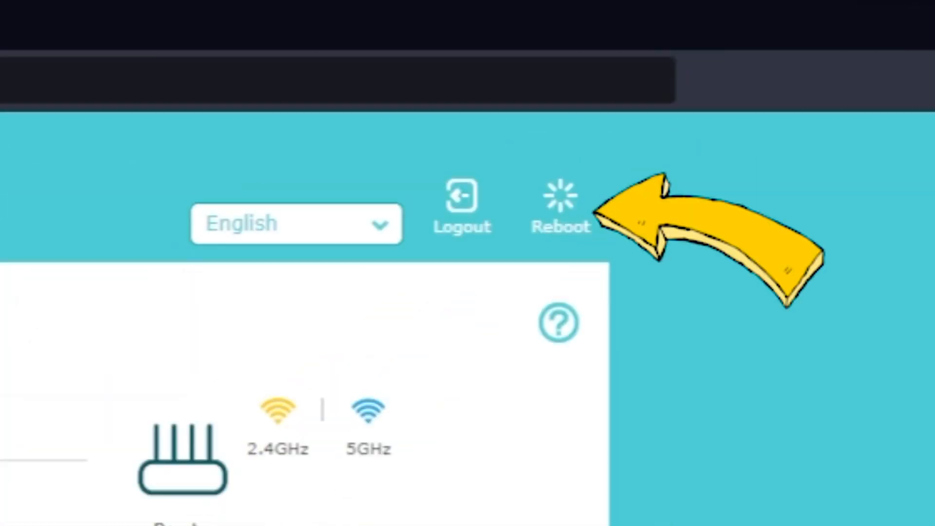
Reboot the router and confirm the restart.
click(560, 219)
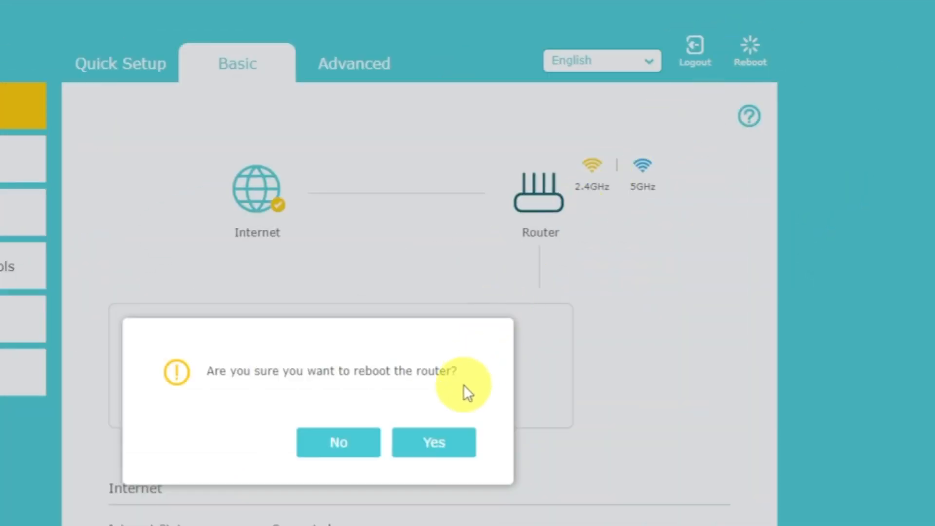
click(445, 443)
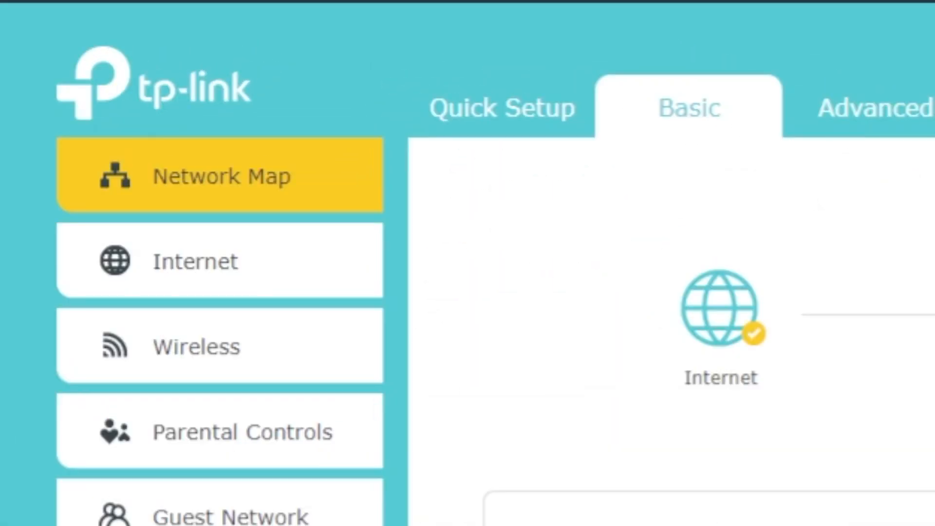
Set Basic > Internet to Clone Current Computer MAC Address, save, and reboot the router.
click(248, 262)
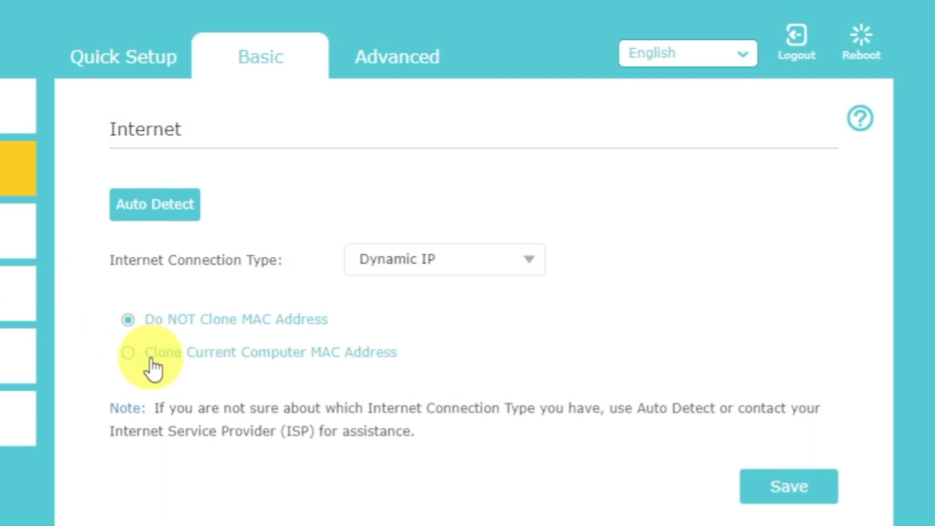
click(154, 370)
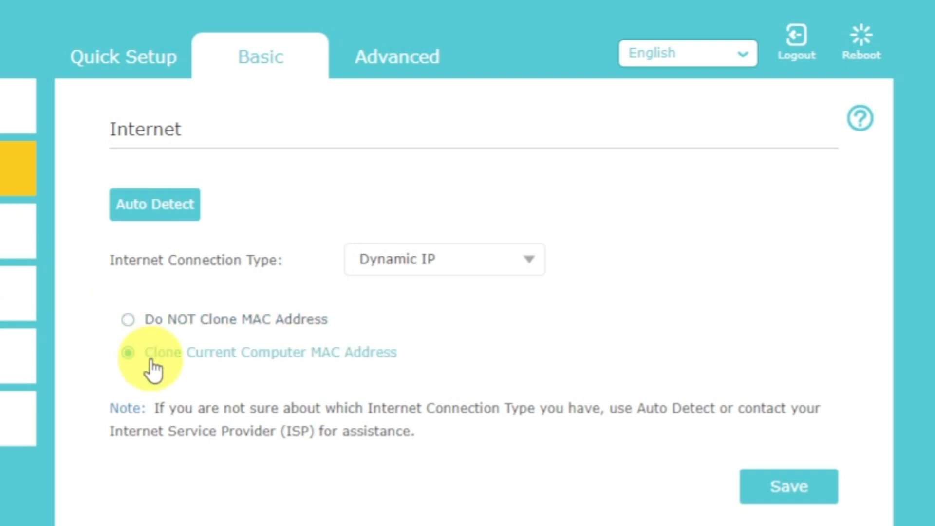
click(777, 490)
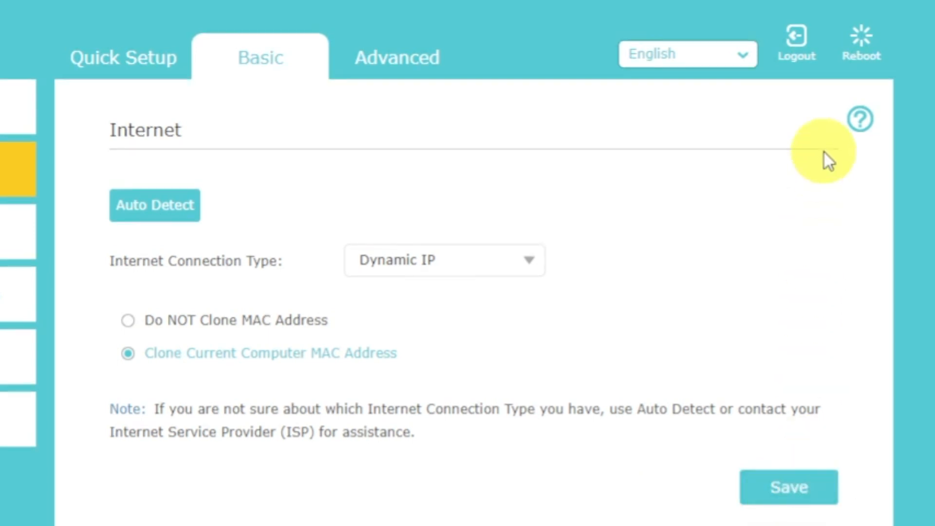
click(860, 43)
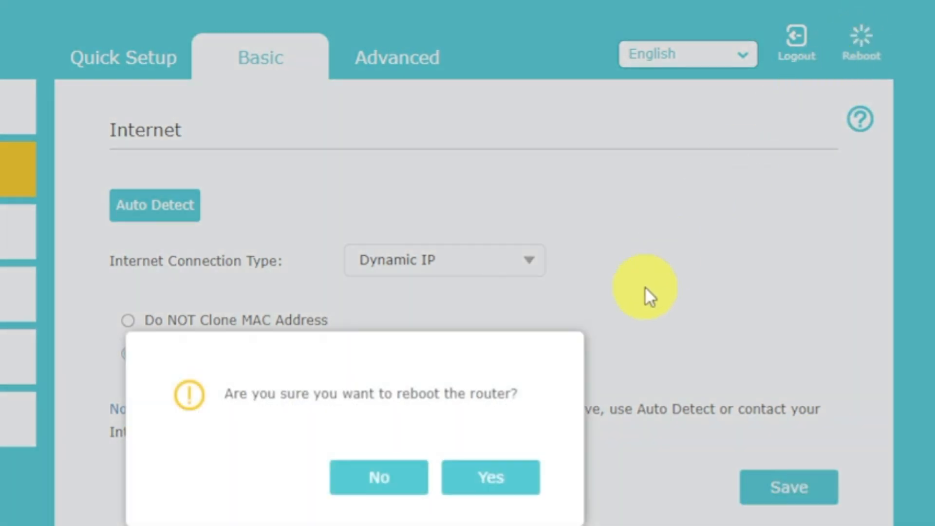
click(516, 480)
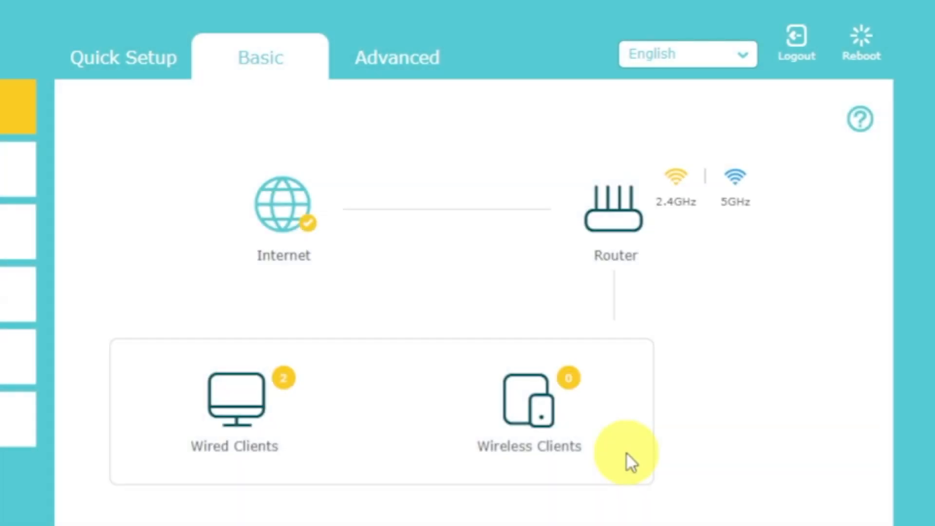